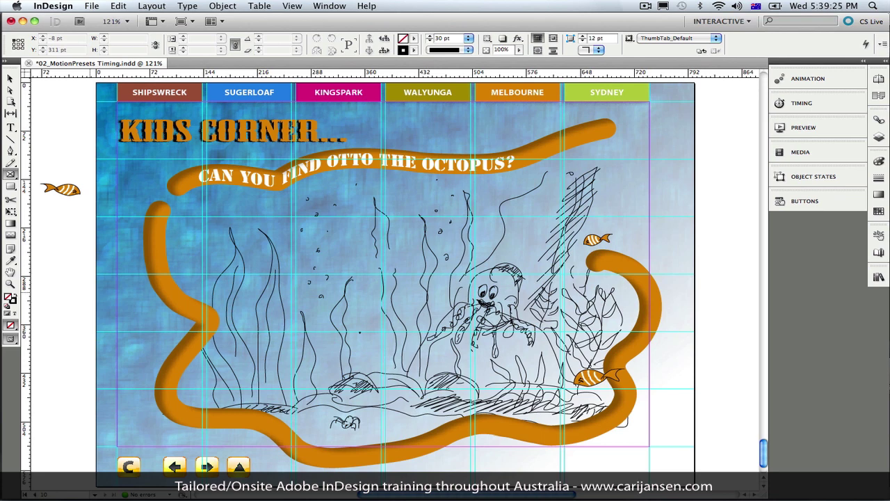
Draw a wavy Pencil path from the left fish across the page and select it with the fish.
{"action": "left_click", "coordinate": [12, 162]}
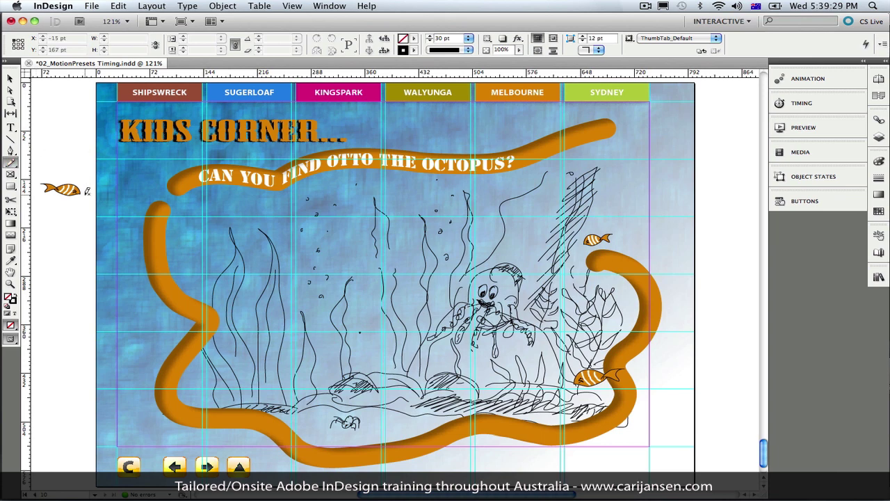
{"action": "mouse_move", "coordinate": [87, 191]}
{"action": "left_mouse_down"}
{"action": "mouse_move", "coordinate": [132, 215]}
{"action": "mouse_move", "coordinate": [166, 210]}
{"action": "mouse_move", "coordinate": [207, 232]}
{"action": "mouse_move", "coordinate": [226, 227]}
{"action": "mouse_move", "coordinate": [259, 243]}
{"action": "mouse_move", "coordinate": [374, 259]}
{"action": "mouse_move", "coordinate": [472, 241]}
{"action": "mouse_move", "coordinate": [580, 194]}
{"action": "mouse_move", "coordinate": [735, 185]}
{"action": "left_mouse_up"}
{"action": "left_click", "coordinate": [11, 77]}
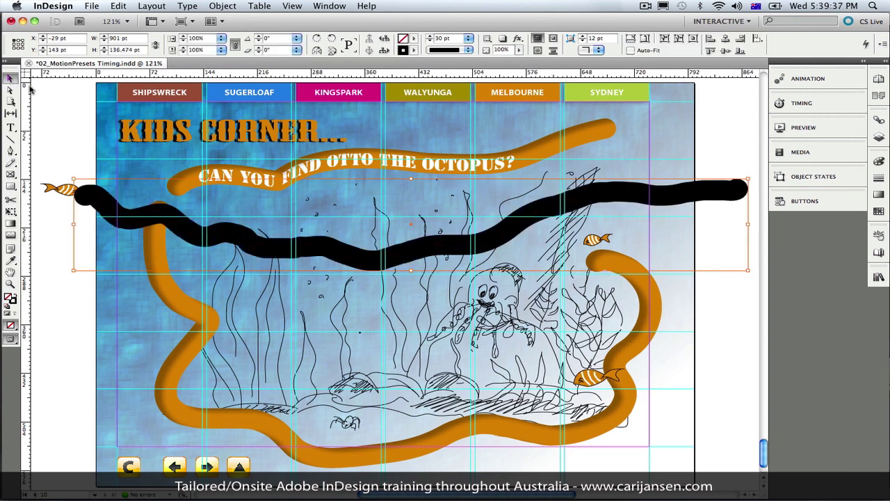
{"action": "left_click", "coordinate": [61, 190], "text": "shift"}
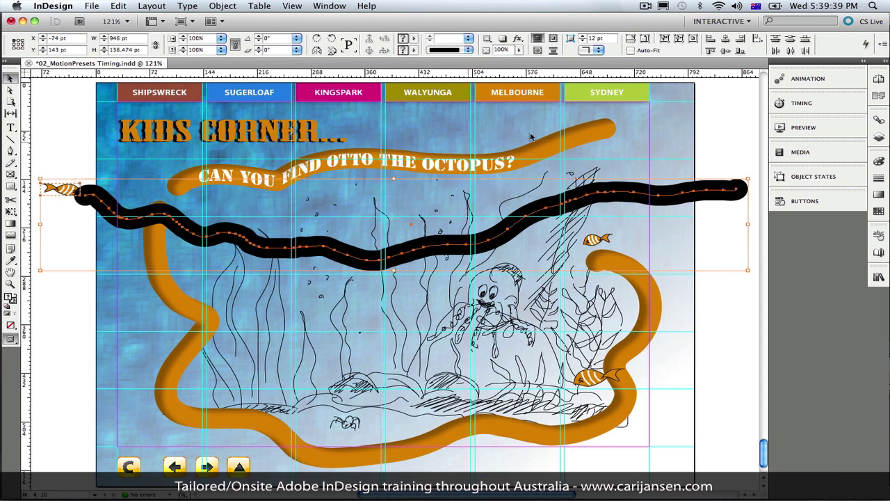
{"action": "left_click", "coordinate": [808, 78]}
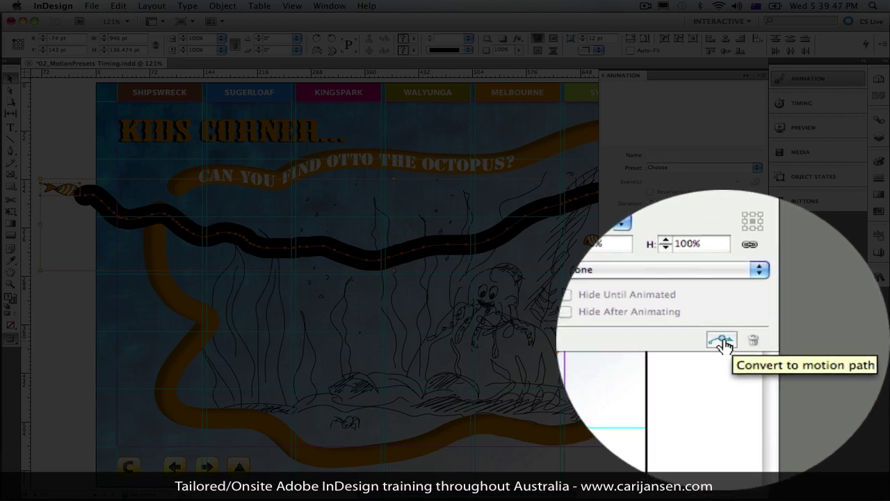
Convert the path to Fish1's motion path, set Duration to 4 seconds and turn on Loop.
{"action": "left_click", "coordinate": [723, 341]}
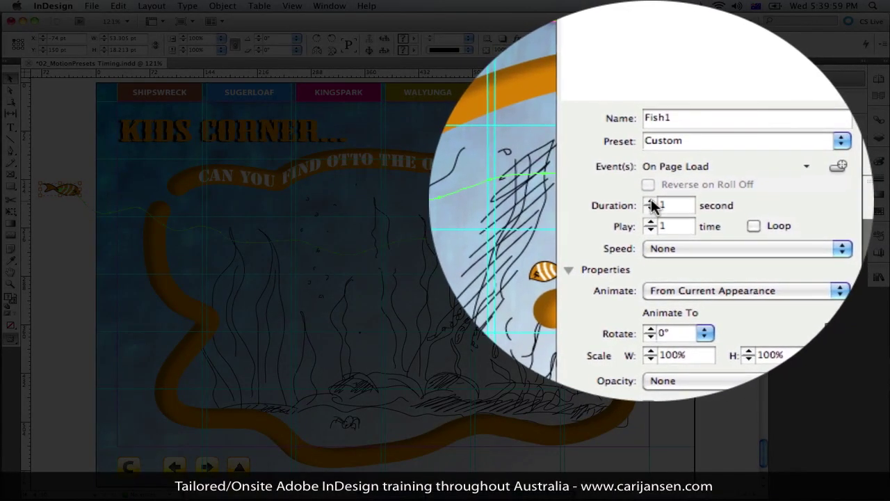
{"action": "left_click", "coordinate": [652, 202]}
{"action": "left_click", "coordinate": [652, 203]}
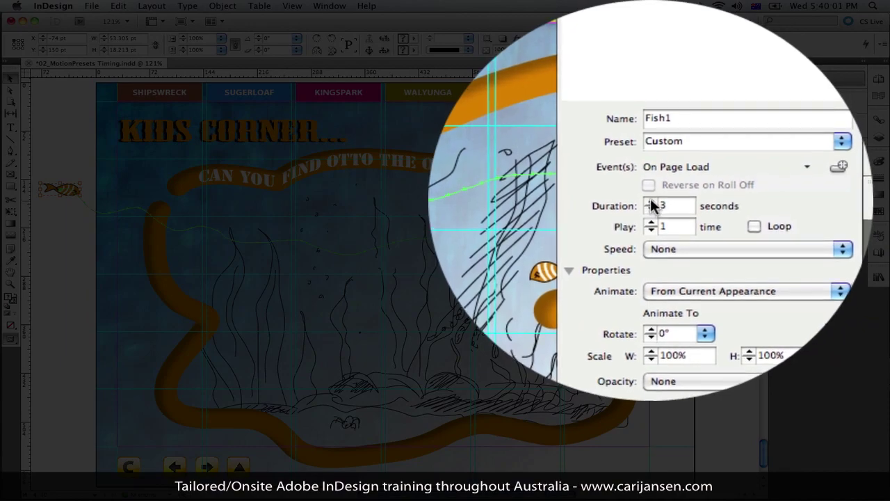
{"action": "left_click", "coordinate": [652, 202]}
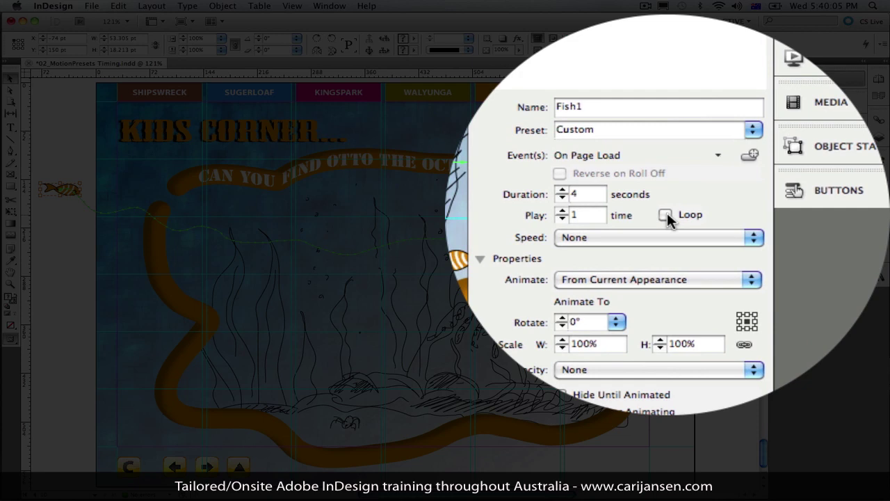
{"action": "left_click", "coordinate": [666, 215]}
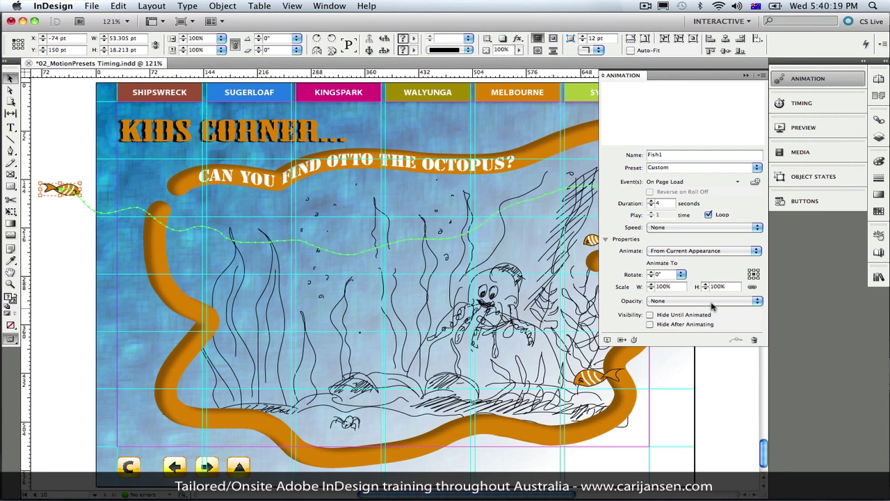
Raise Fish1's animated Scale from 110% up to 310%.
{"action": "left_click", "coordinate": [651, 284]}
{"action": "left_click", "coordinate": [651, 286]}
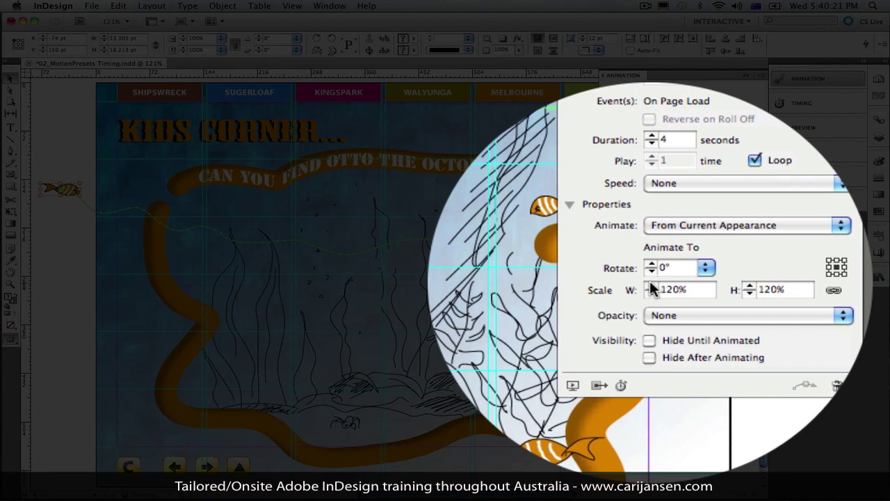
{"action": "left_click", "coordinate": [651, 285]}
{"action": "left_click", "coordinate": [651, 286]}
{"action": "left_click", "coordinate": [651, 286]}
{"action": "left_click", "coordinate": [651, 285]}
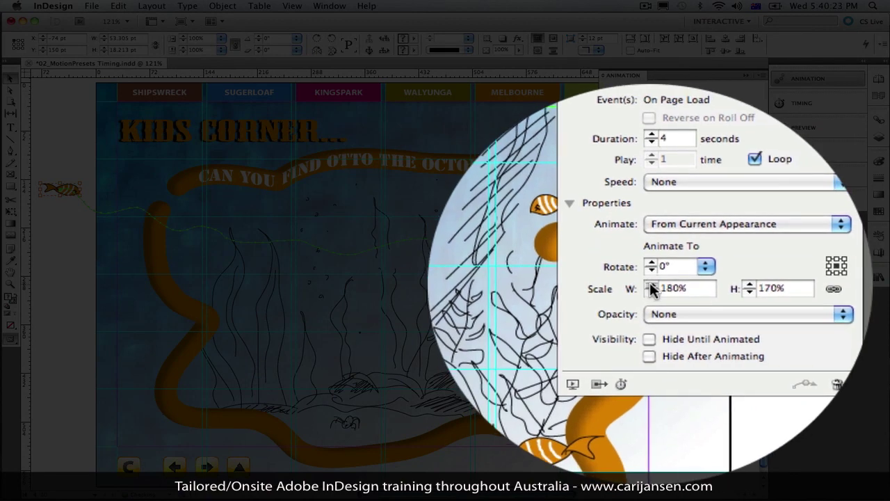
{"action": "left_click", "coordinate": [651, 285]}
{"action": "left_click", "coordinate": [651, 285]}
{"action": "left_click", "coordinate": [651, 285]}
{"action": "left_click", "coordinate": [651, 285]}
{"action": "left_click", "coordinate": [651, 285]}
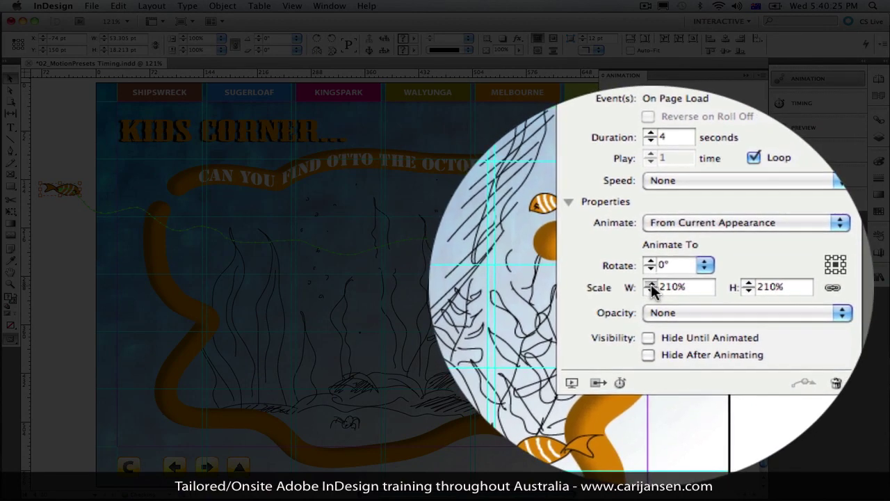
{"action": "left_click", "coordinate": [651, 286]}
{"action": "left_click", "coordinate": [651, 286]}
{"action": "left_click", "coordinate": [651, 286]}
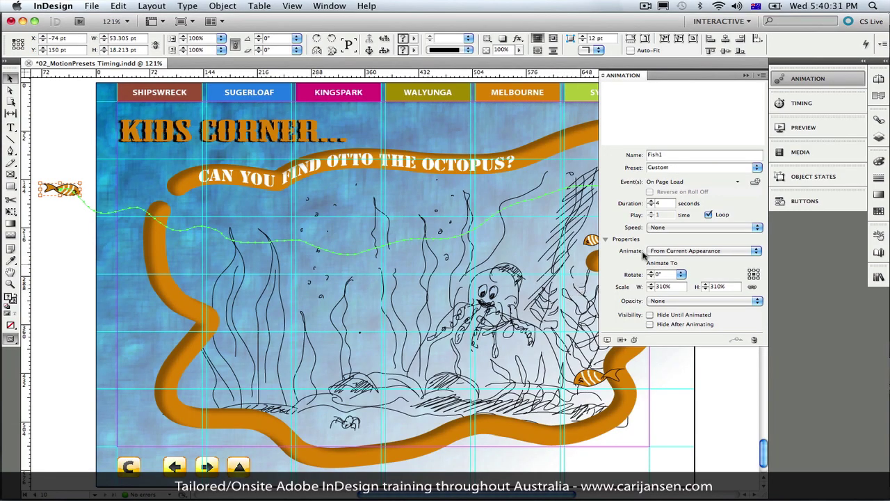
Play Fish1's animation in Preview Selection Mode, then clear and close the preview.
{"action": "left_click", "coordinate": [787, 128]}
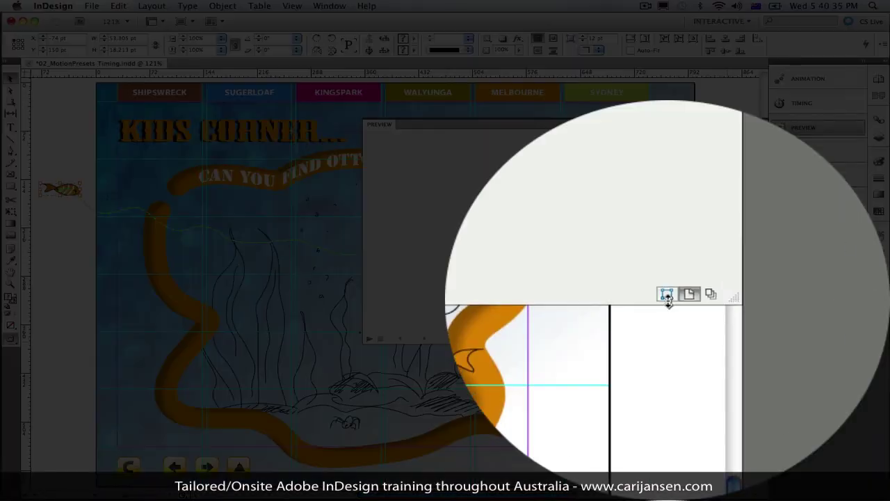
{"action": "left_click", "coordinate": [725, 338]}
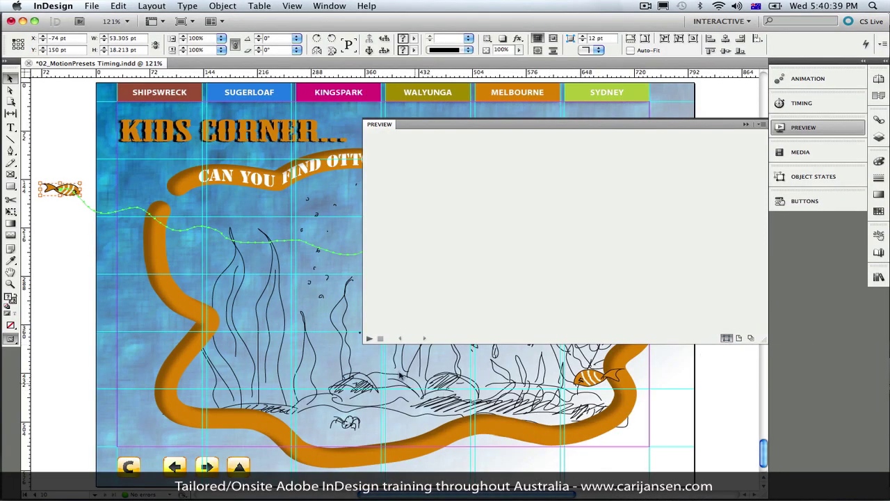
{"action": "left_click", "coordinate": [370, 339]}
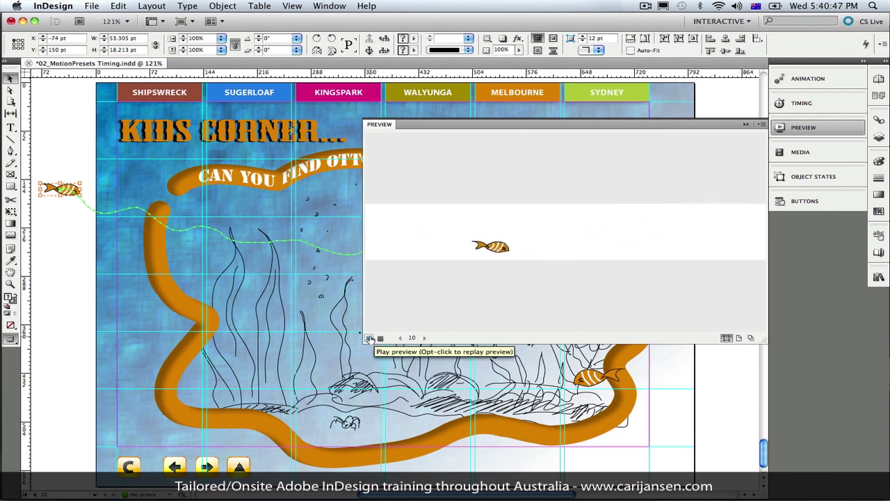
{"action": "left_click", "coordinate": [381, 339]}
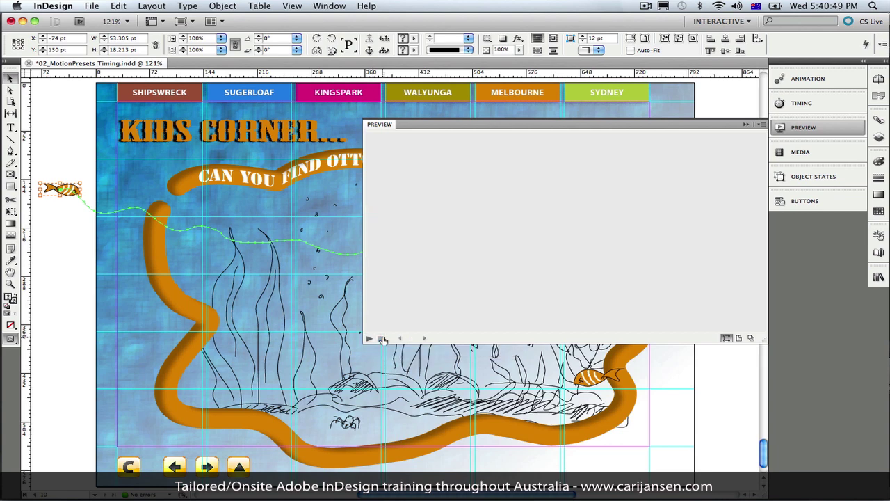
{"action": "left_click", "coordinate": [746, 125]}
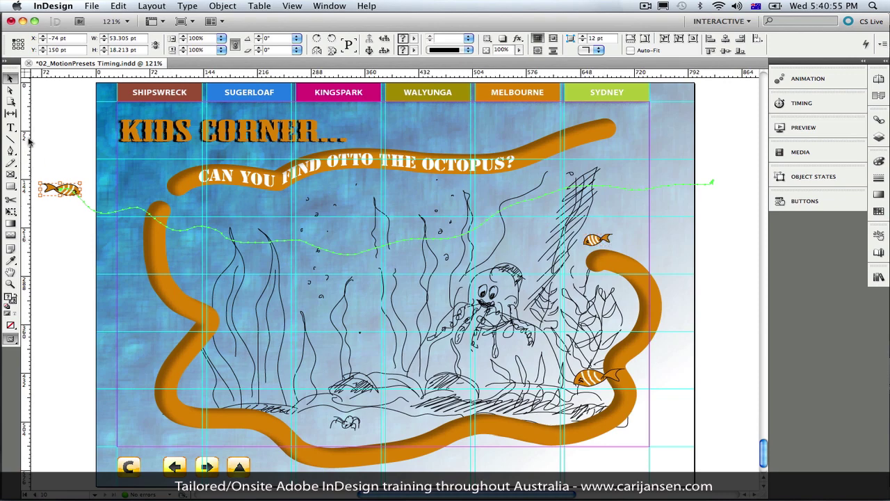
Draw a wavy path from the right fish to the left edge and convert it to Fish2's motion path.
{"action": "left_click", "coordinate": [11, 162]}
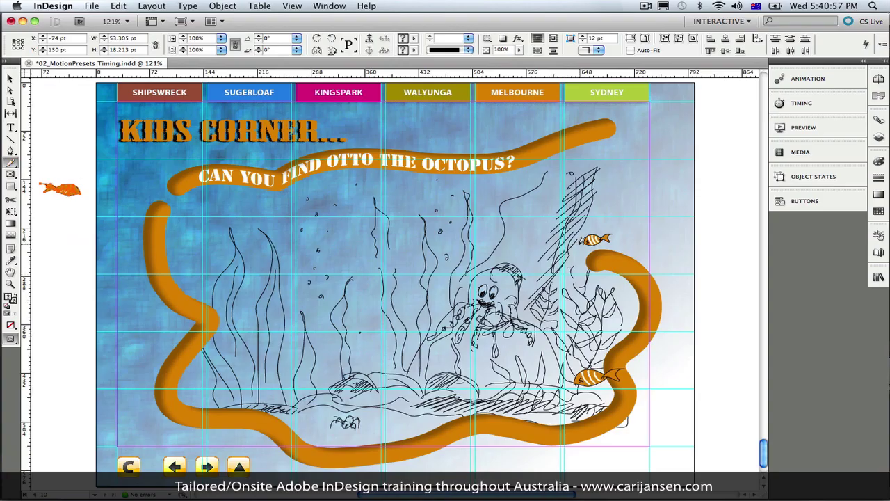
{"action": "mouse_move", "coordinate": [580, 243]}
{"action": "left_mouse_down"}
{"action": "mouse_move", "coordinate": [528, 283]}
{"action": "mouse_move", "coordinate": [453, 316]}
{"action": "mouse_move", "coordinate": [246, 373]}
{"action": "mouse_move", "coordinate": [128, 353]}
{"action": "mouse_move", "coordinate": [45, 313]}
{"action": "left_mouse_up"}
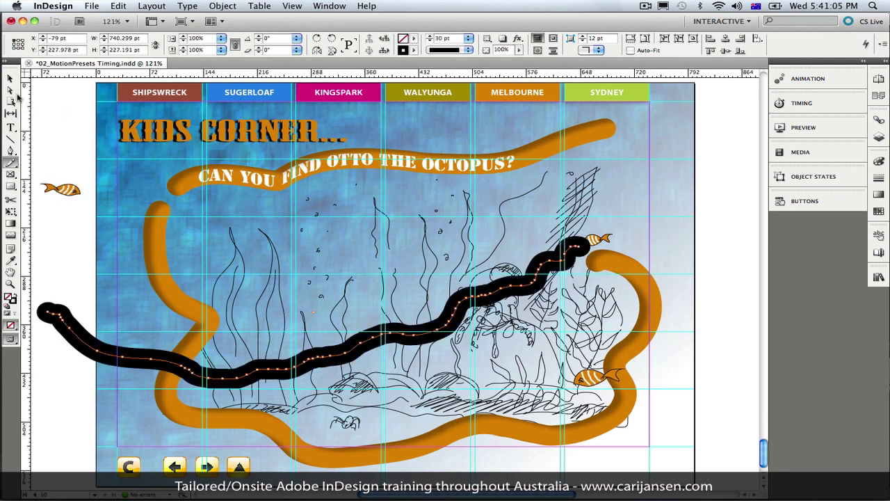
{"action": "left_click", "coordinate": [10, 78]}
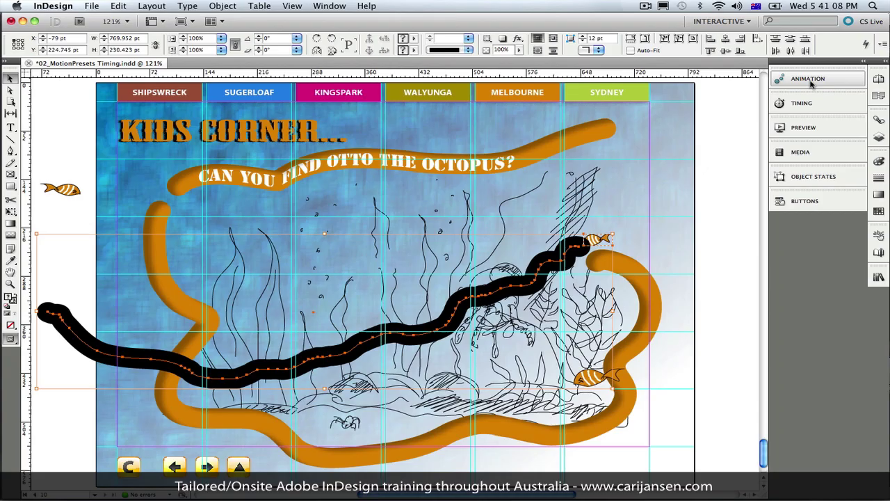
{"action": "left_click", "coordinate": [808, 78]}
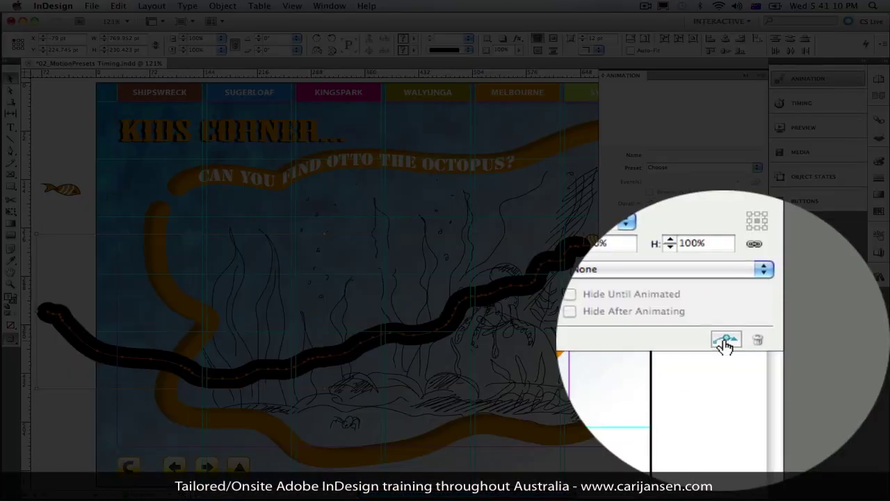
{"action": "left_click", "coordinate": [736, 339]}
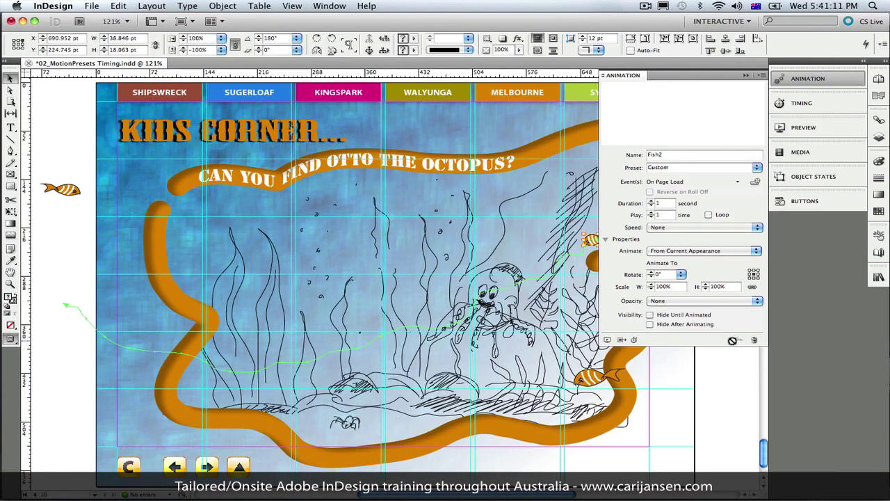
Set Fish2's animation to a 6-second duration, 400% scale and Loop.
{"action": "left_click", "coordinate": [652, 200]}
{"action": "left_click", "coordinate": [651, 201]}
{"action": "left_click", "coordinate": [652, 201]}
{"action": "left_click", "coordinate": [652, 202]}
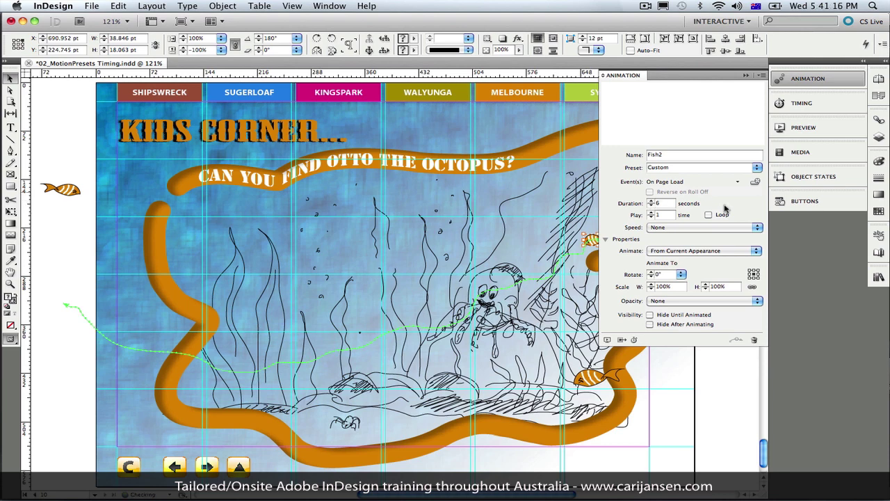
{"action": "left_click", "coordinate": [652, 285]}
{"action": "double_click", "coordinate": [664, 287]}
{"action": "type", "text": "160"}
{"action": "key", "text": "Return"}
{"action": "type", "text": "400"}
{"action": "left_click", "coordinate": [709, 215]}
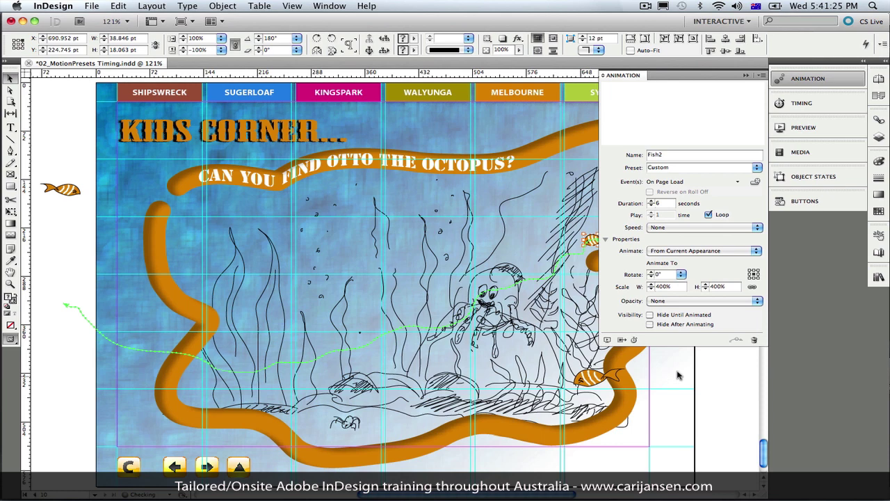
{"action": "left_click", "coordinate": [744, 75]}
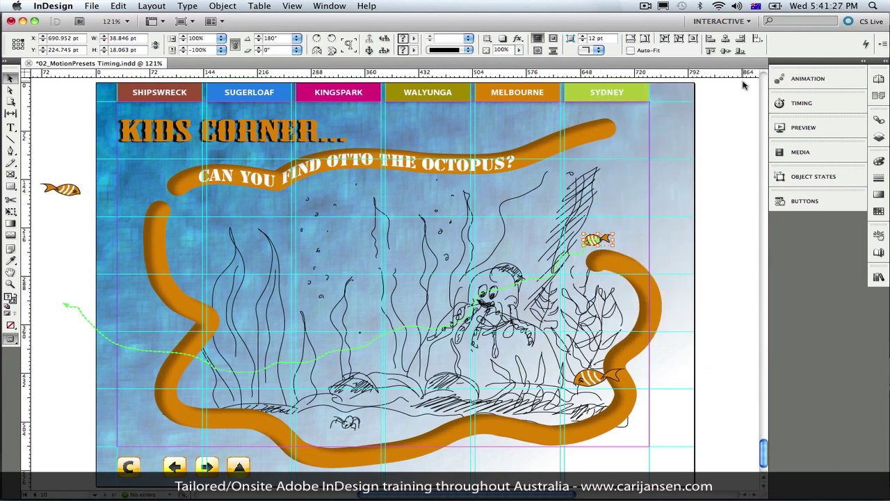
Draw a path from the lower fish up-left and convert it to Fish3's motion path.
{"action": "left_click", "coordinate": [11, 162]}
{"action": "key", "text": "super+shift+a"}
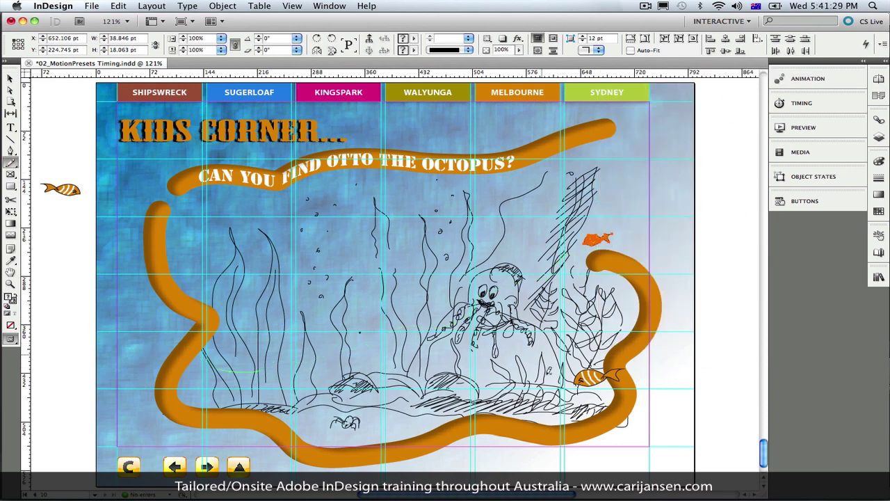
{"action": "mouse_move", "coordinate": [571, 380]}
{"action": "left_mouse_down"}
{"action": "mouse_move", "coordinate": [483, 356]}
{"action": "mouse_move", "coordinate": [348, 272]}
{"action": "mouse_move", "coordinate": [304, 253]}
{"action": "mouse_move", "coordinate": [276, 255]}
{"action": "mouse_move", "coordinate": [142, 184]}
{"action": "mouse_move", "coordinate": [45, 238]}
{"action": "left_mouse_up"}
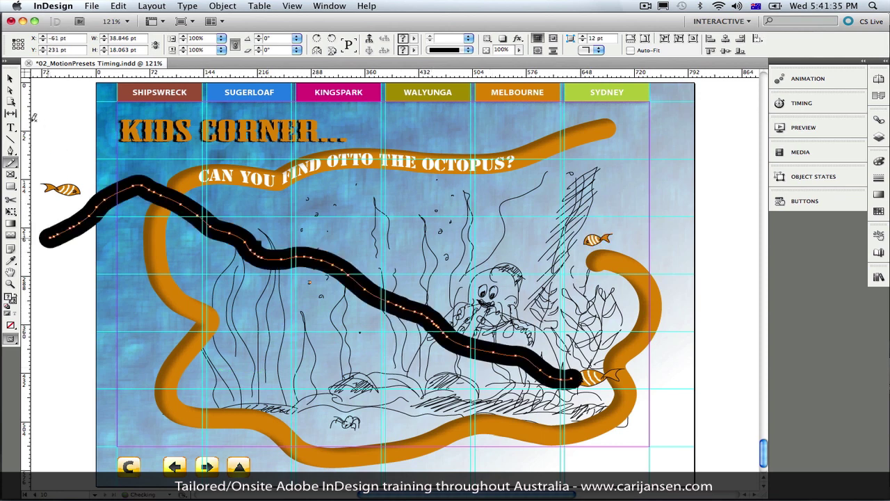
{"action": "left_click", "coordinate": [11, 77]}
{"action": "left_click", "coordinate": [603, 380]}
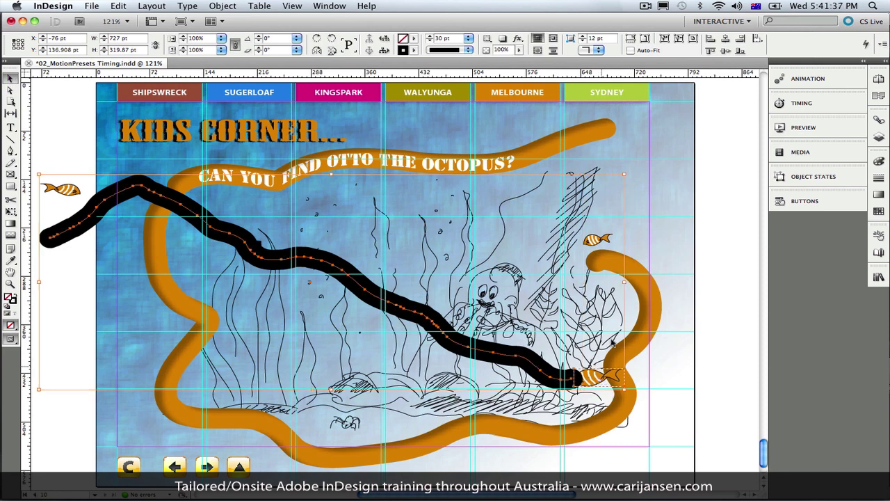
{"action": "left_click", "coordinate": [793, 79]}
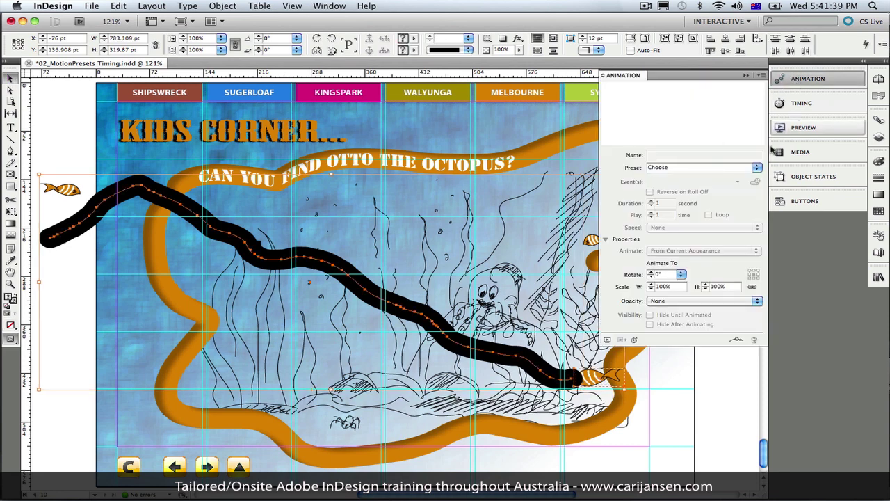
{"action": "left_click", "coordinate": [740, 340]}
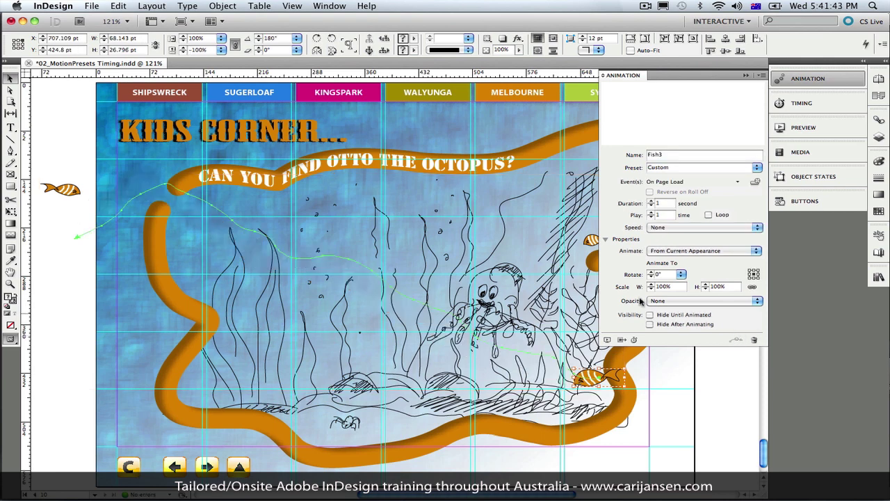
Give Fish3's animation a 40% scale, 3-second duration and Loop.
{"action": "left_click", "coordinate": [651, 288]}
{"action": "left_click", "coordinate": [652, 201]}
{"action": "left_click", "coordinate": [708, 214]}
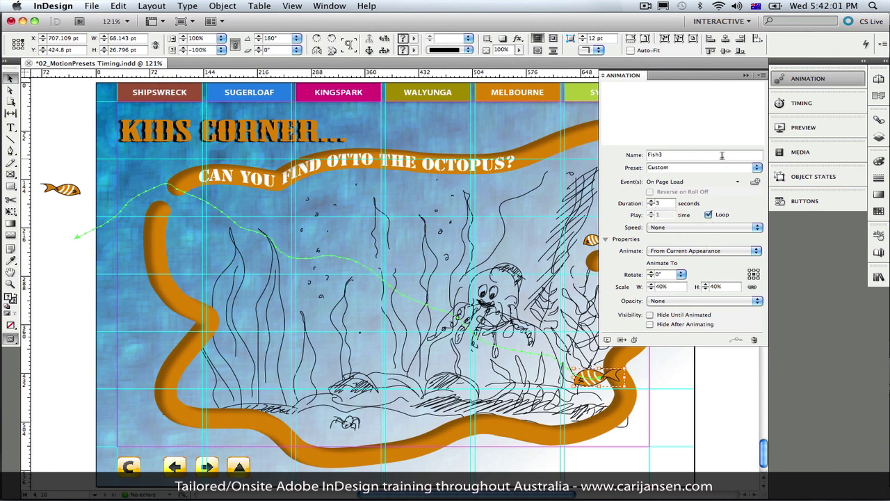
{"action": "left_click", "coordinate": [591, 240]}
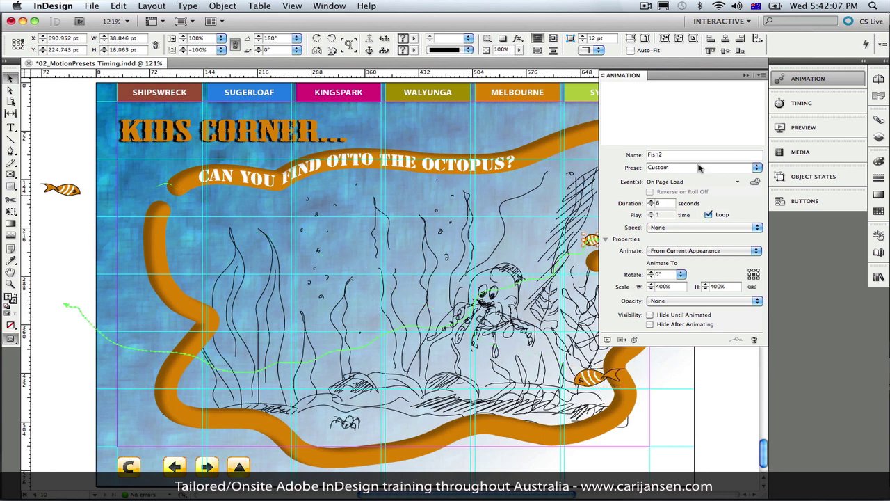
Preview the Kids Corner page in spread mode and play all three fish animations.
{"action": "left_click", "coordinate": [746, 76]}
{"action": "left_click", "coordinate": [804, 127]}
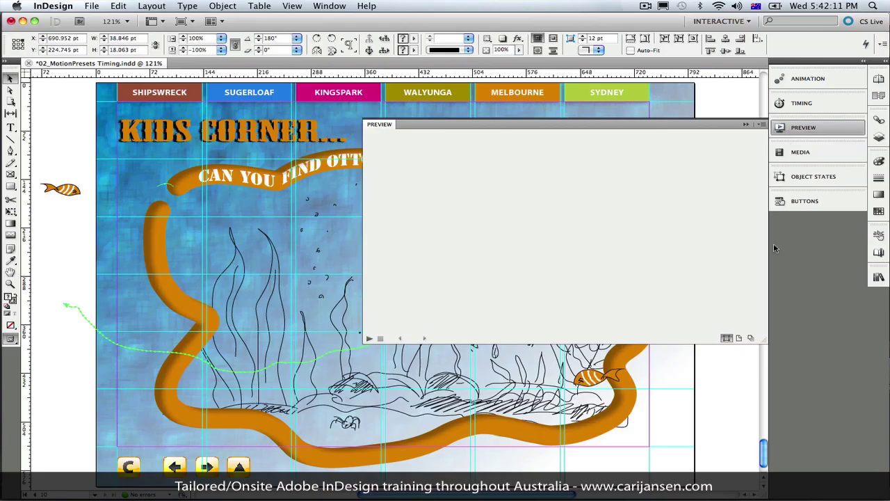
{"action": "left_click", "coordinate": [739, 338]}
{"action": "left_click", "coordinate": [371, 340]}
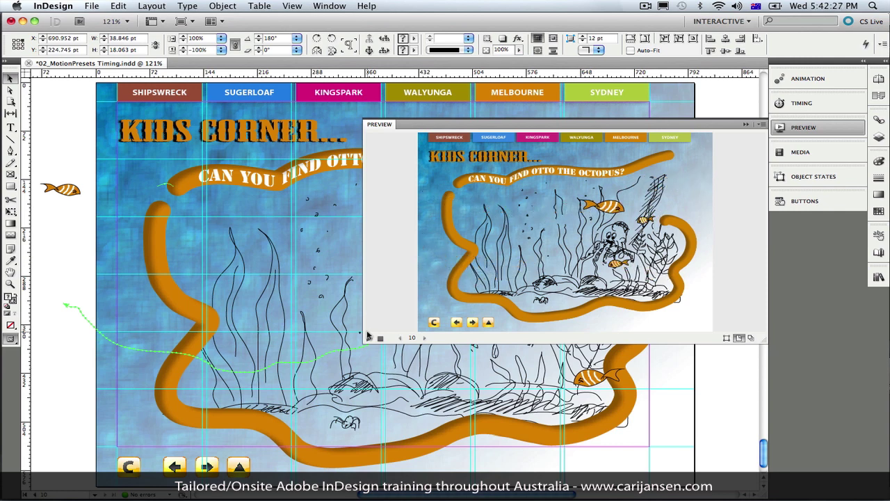
Link Fish1, Fish2 and Fish3 to play together in the Timing panel, confirming Fish1's delay is 0.
{"action": "left_click", "coordinate": [747, 126]}
{"action": "left_click", "coordinate": [800, 103]}
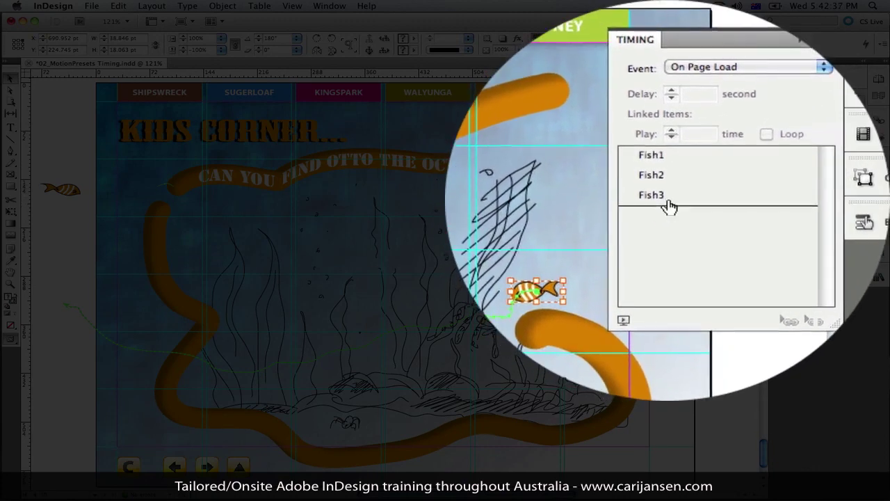
{"action": "left_click", "coordinate": [668, 199]}
{"action": "left_click", "coordinate": [668, 176], "text": "shift"}
{"action": "left_click", "coordinate": [668, 155], "text": "shift"}
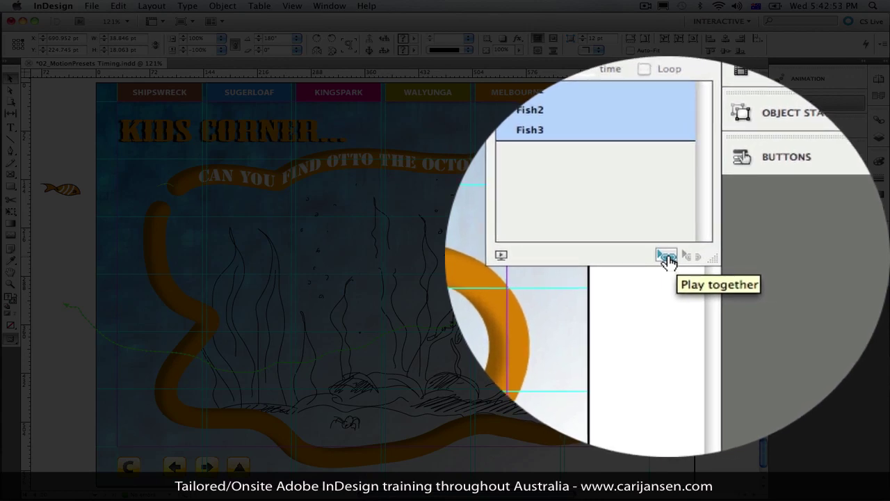
{"action": "left_click", "coordinate": [739, 257]}
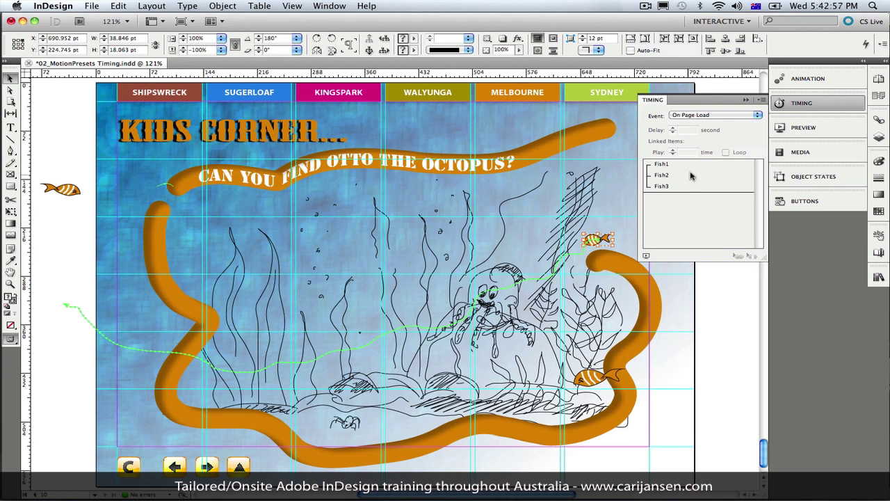
{"action": "left_click", "coordinate": [663, 165]}
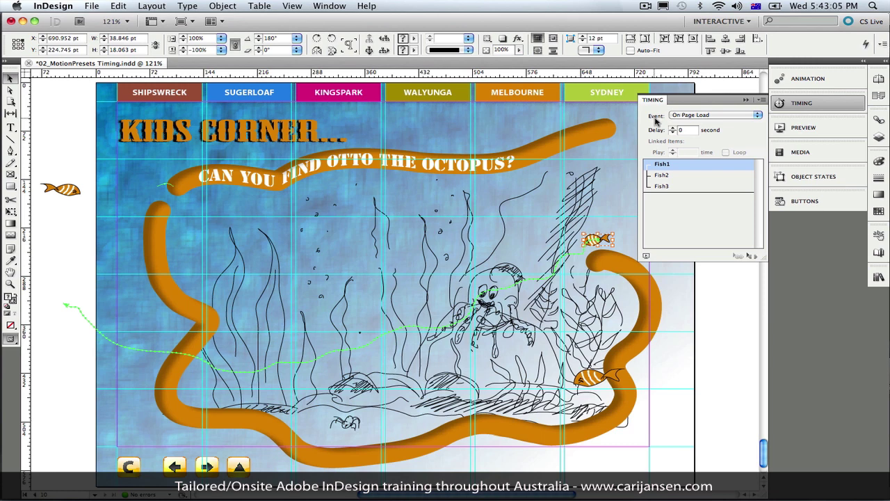
Reopen the preview and play the page with the three linked fish animations.
{"action": "left_click", "coordinate": [800, 127]}
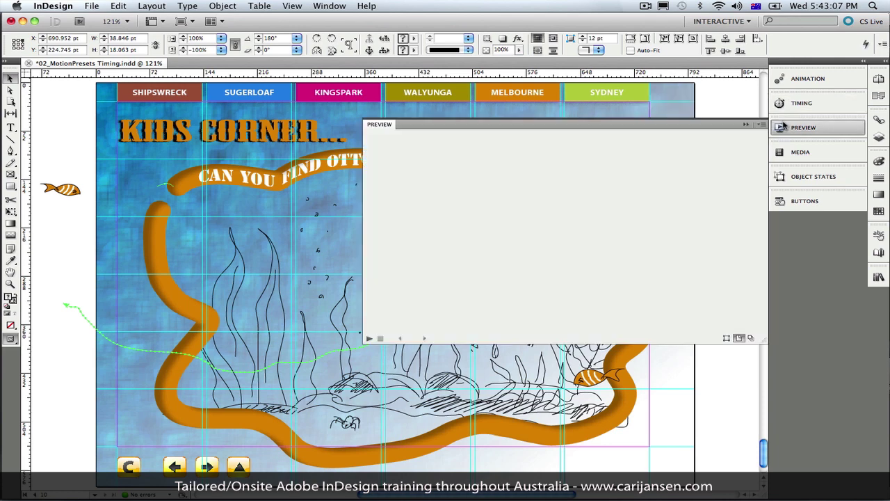
{"action": "left_click", "coordinate": [368, 335]}
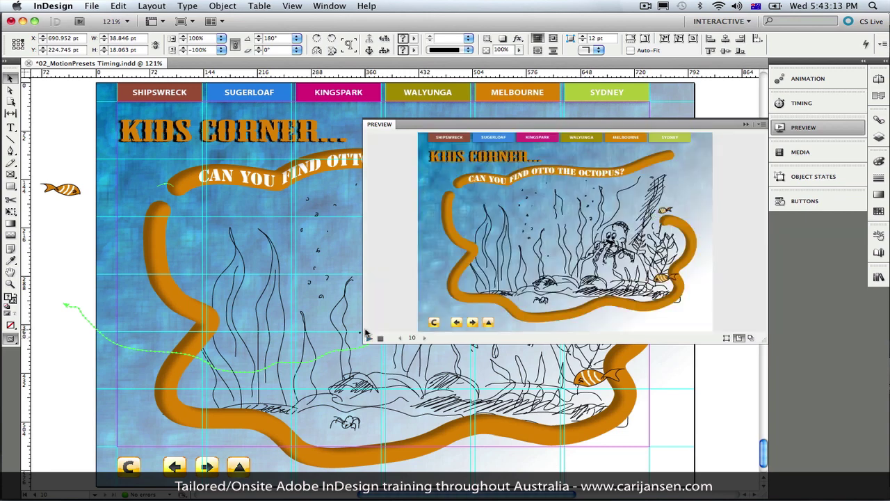